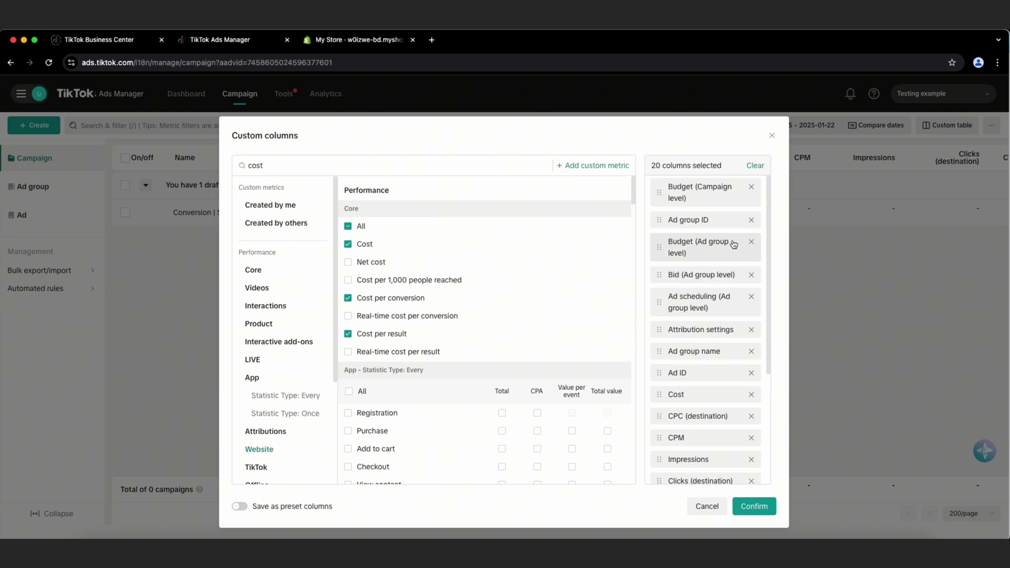
# Clear all selected columns from the custom column set and add the core Cost metric
pyautogui.click(756, 167)
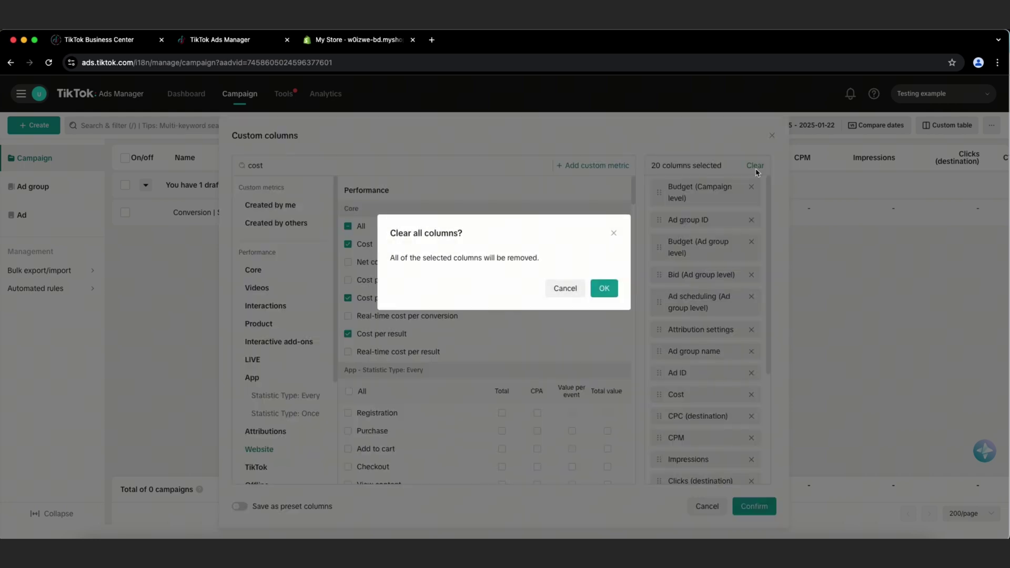
pyautogui.click(605, 289)
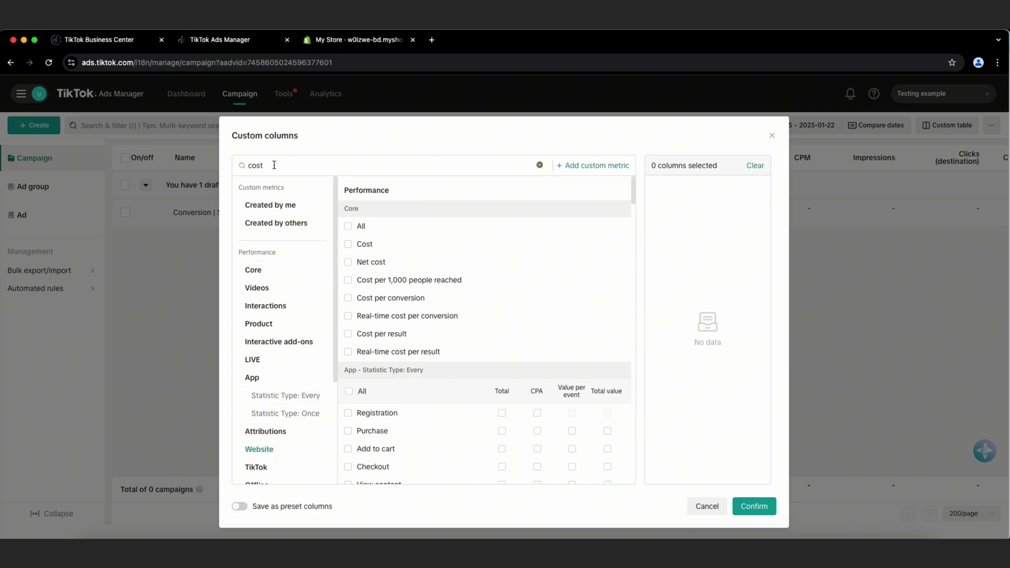
pyautogui.click(348, 244)
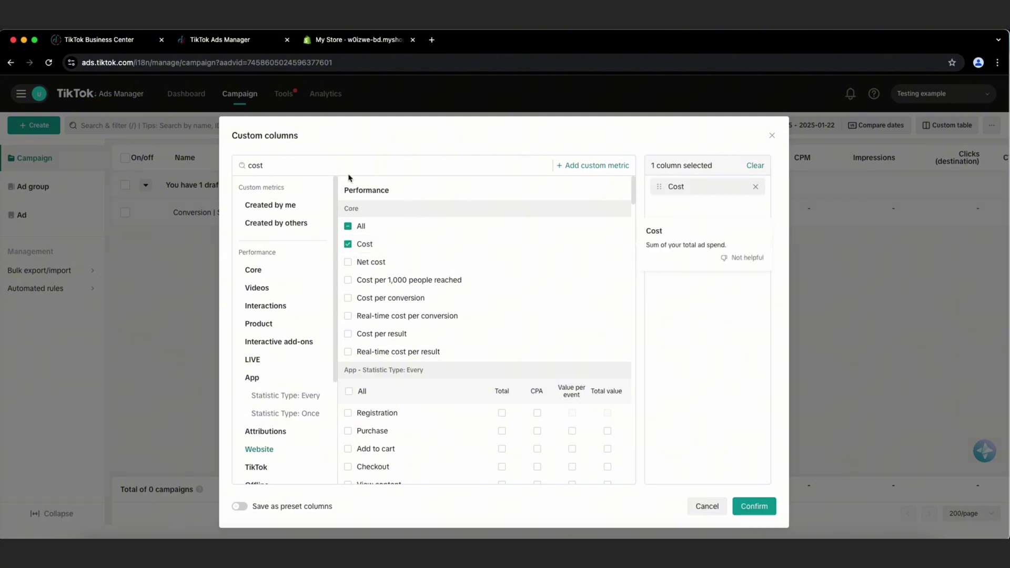
# Find and add the CPM and CTR (all) metrics to the selected columns
pyautogui.doubleClick(251, 163)
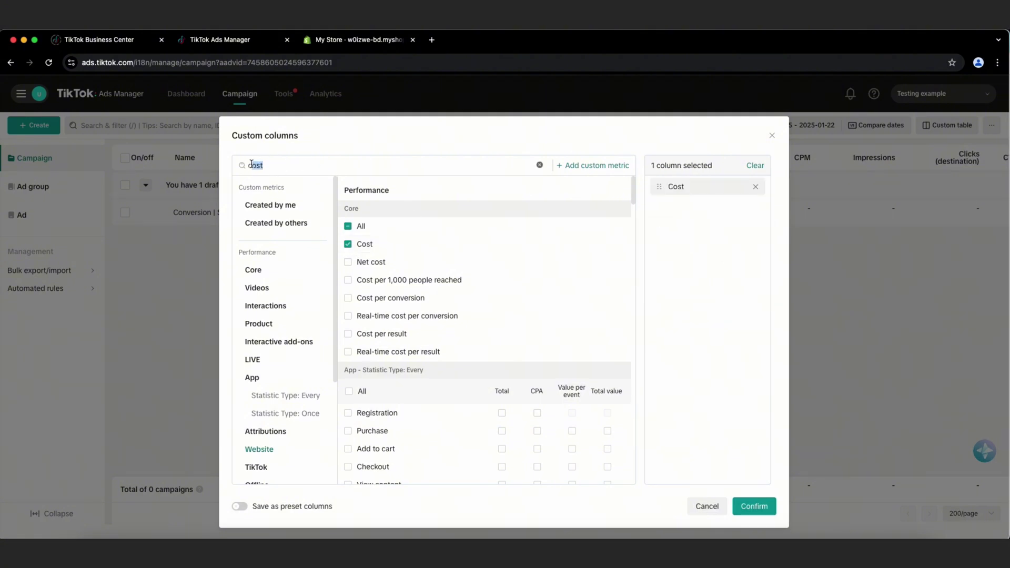
pyautogui.write('cpm')
pyautogui.click(348, 245)
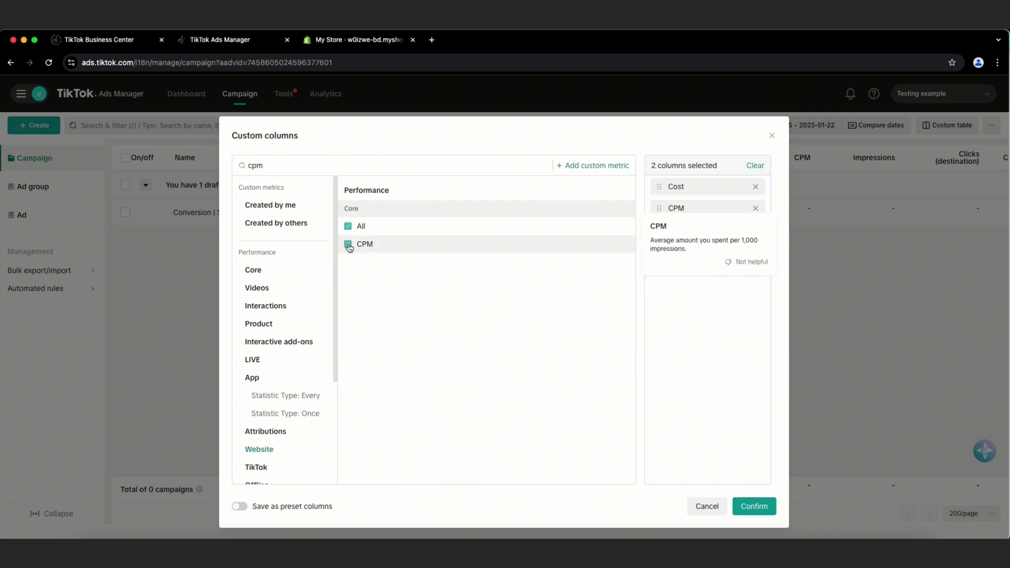
pyautogui.doubleClick(241, 168)
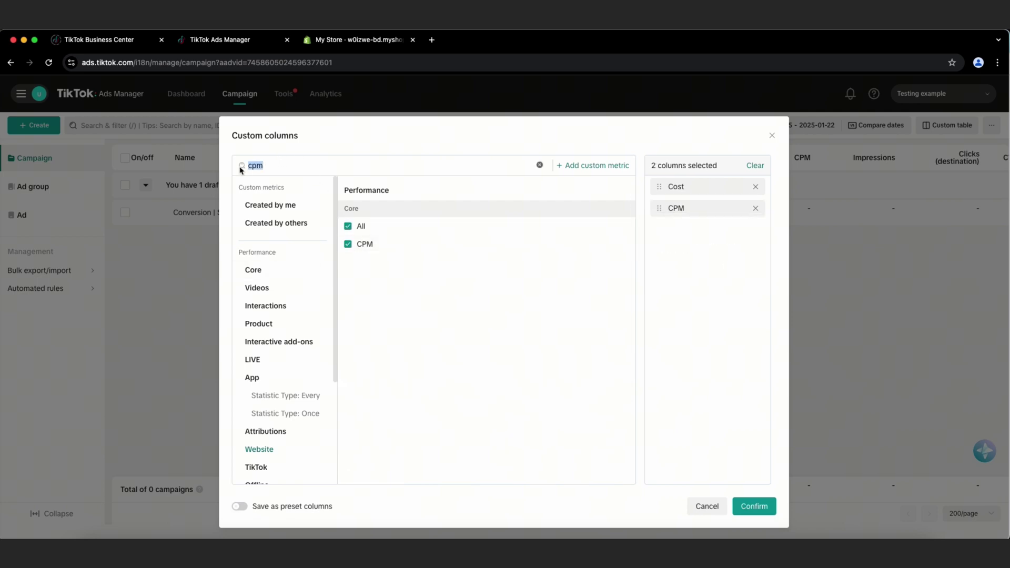
pyautogui.write('ctr')
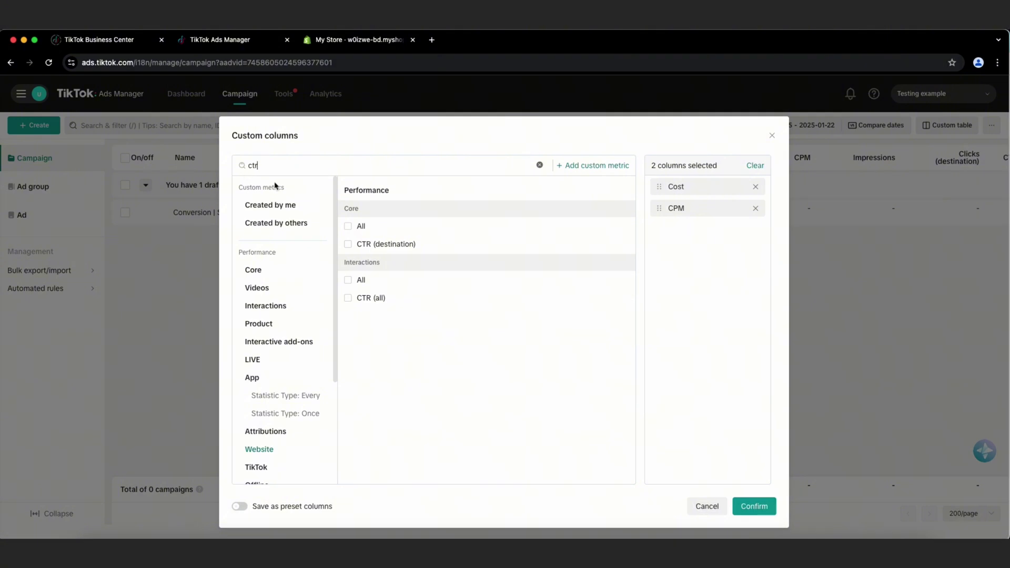
pyautogui.click(348, 298)
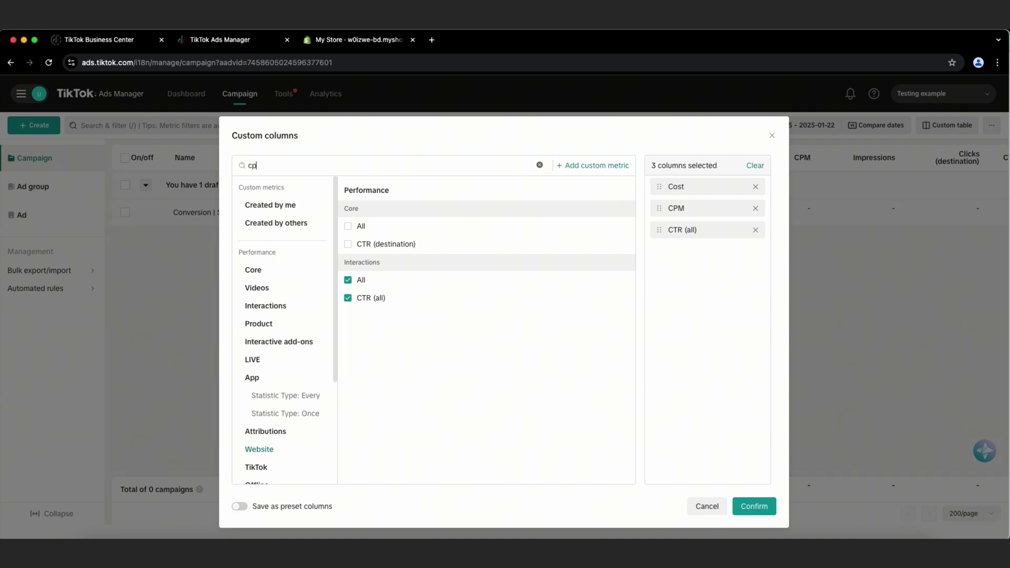
# Find and add the CPC (destination) and Clicks (all) metrics to the selected columns
pyautogui.write('c')
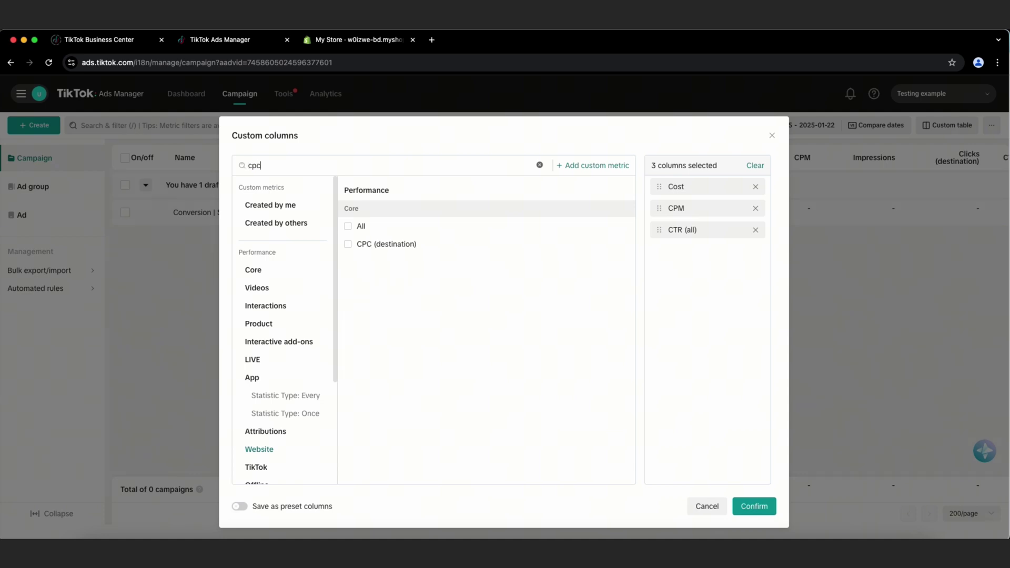
pyautogui.click(348, 245)
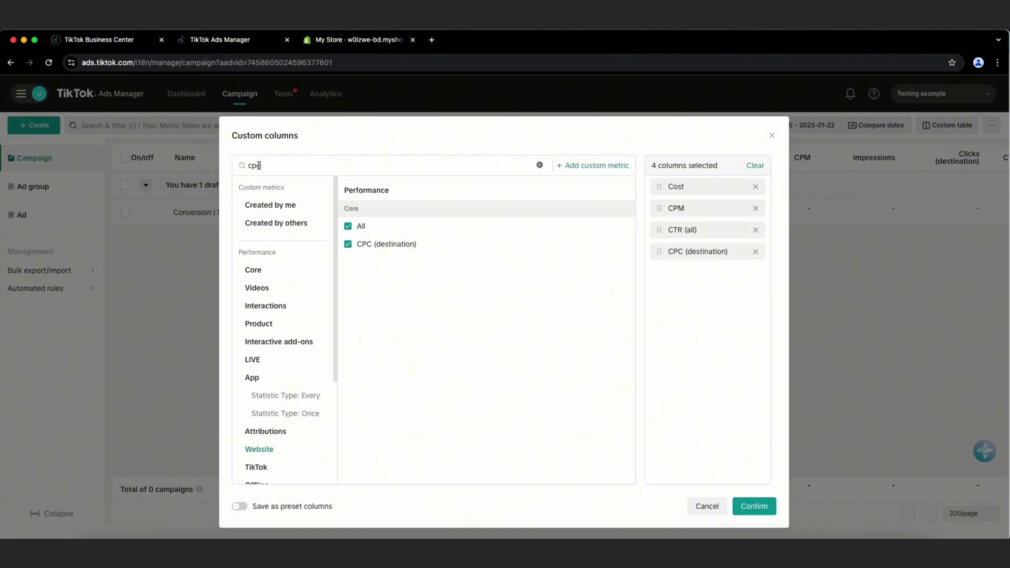
pyautogui.moveTo(261, 166); pyautogui.dragTo(246, 167)
pyautogui.write('clicks')
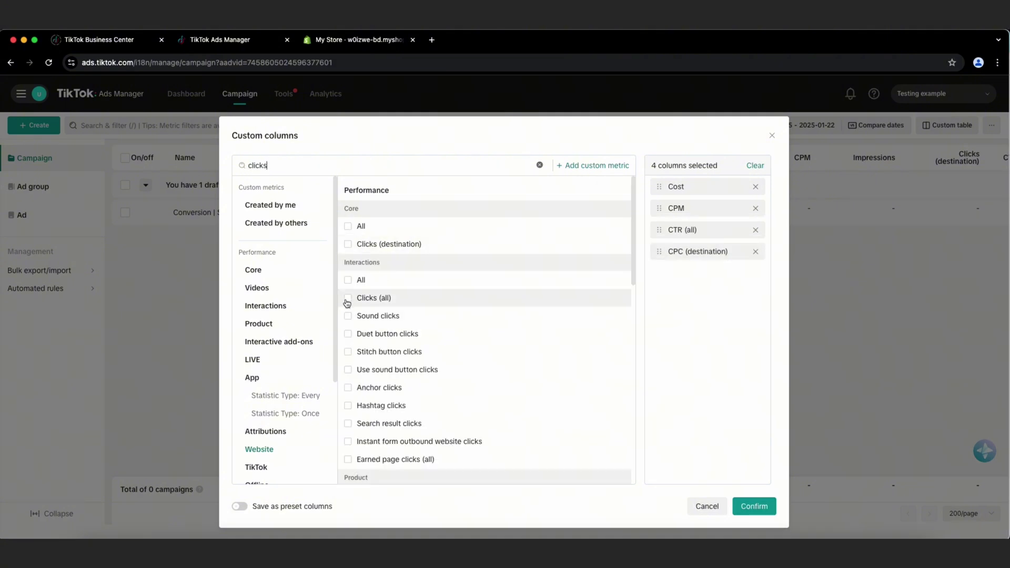
pyautogui.click(348, 299)
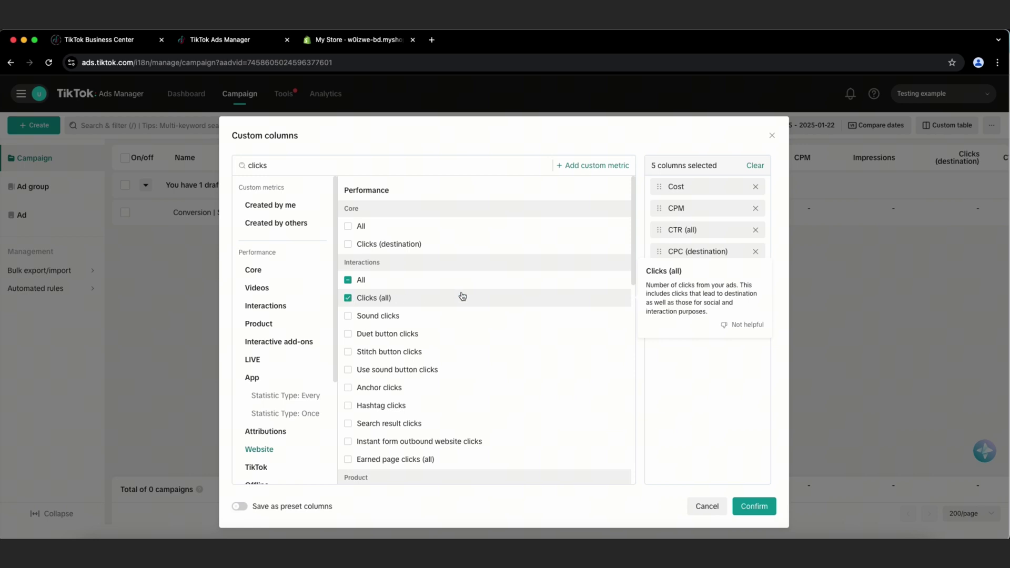
# Add the total and cost columns for Landing Page View from the Website metrics
pyautogui.scroll(-1, 308, 403)
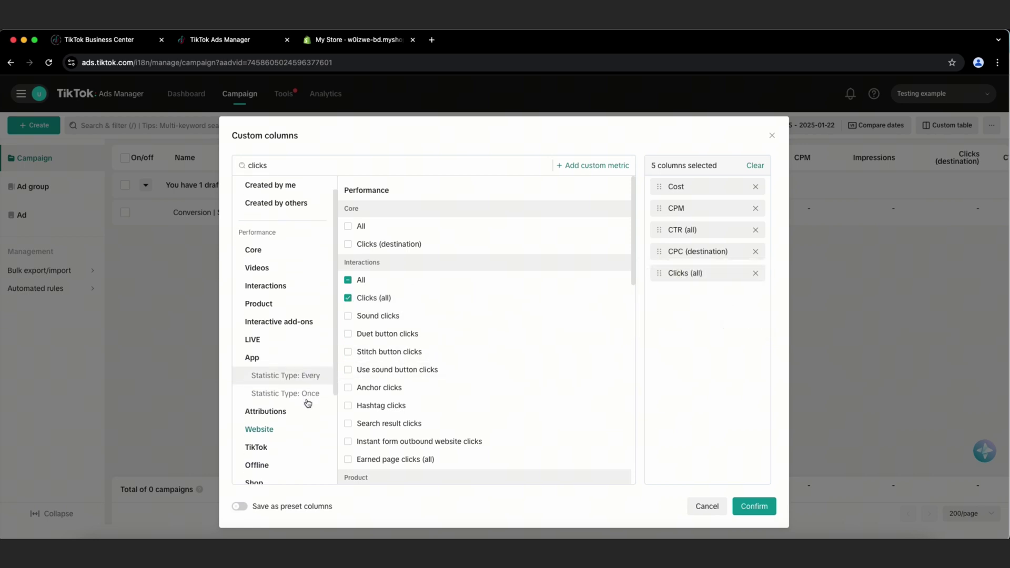
pyautogui.scroll(-2, 308, 403)
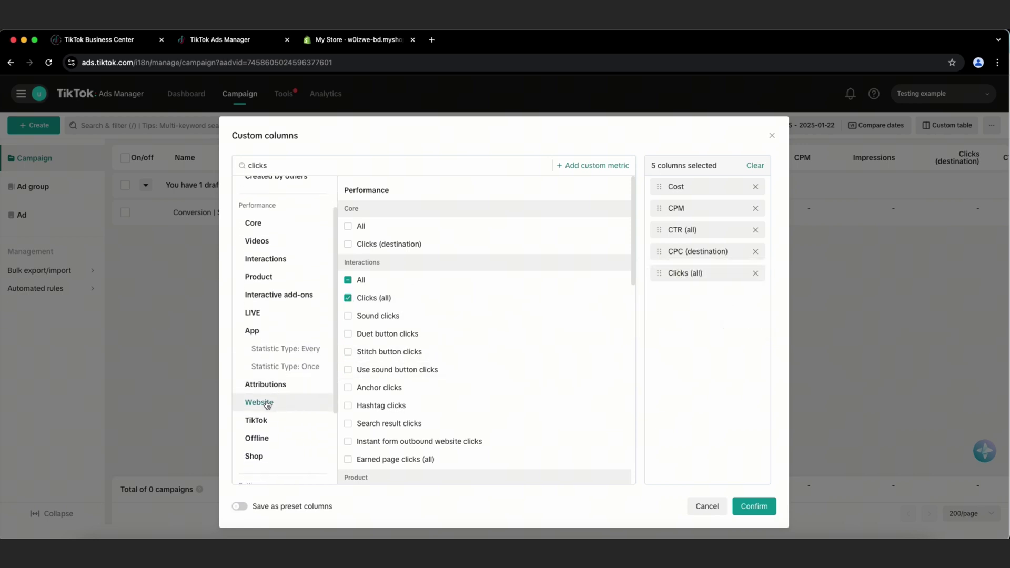
pyautogui.click(259, 402)
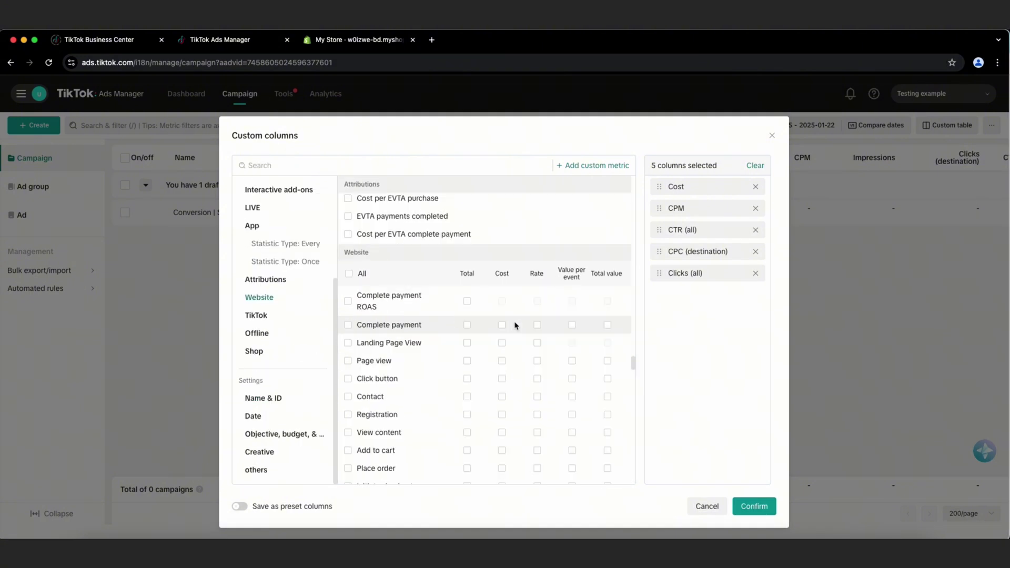
pyautogui.scroll(-1, 516, 325)
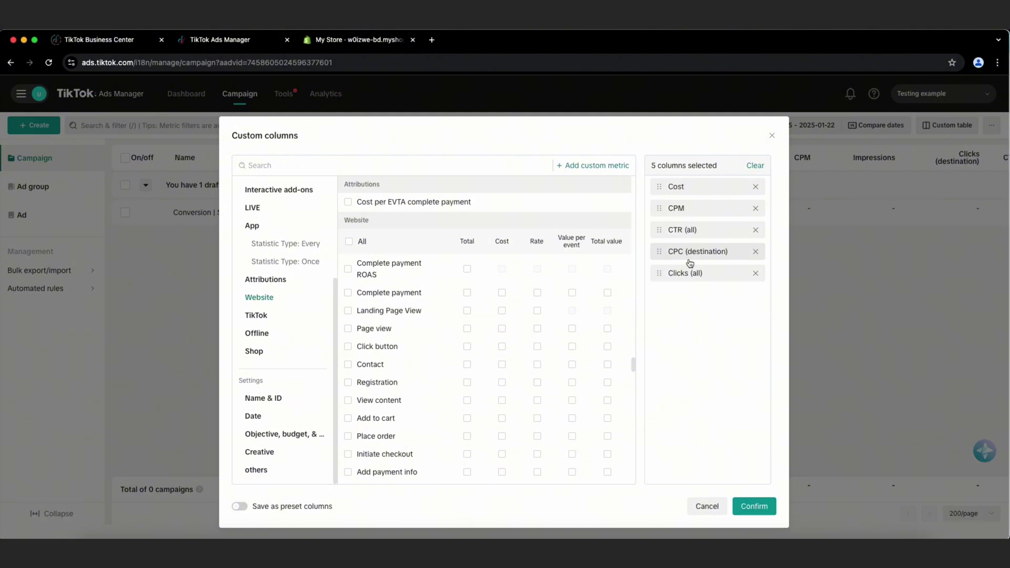
pyautogui.scroll(-1, 477, 401)
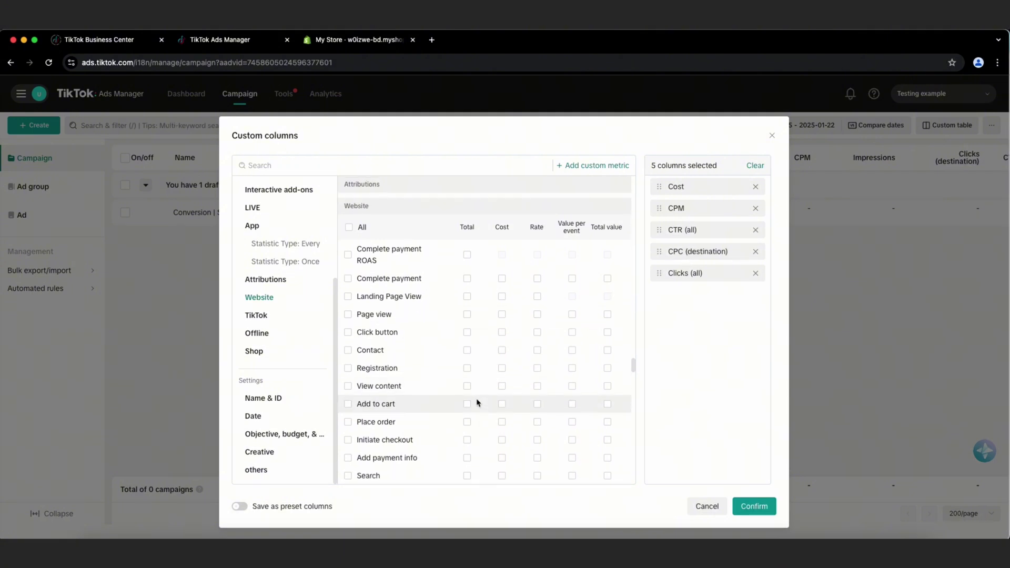
pyautogui.scroll(-1, 477, 403)
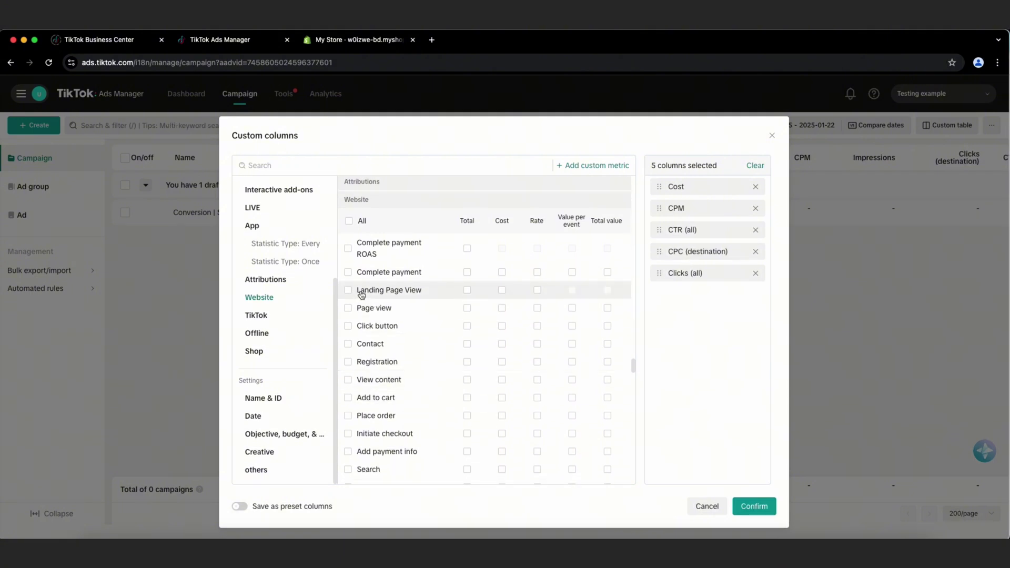
pyautogui.click(466, 291)
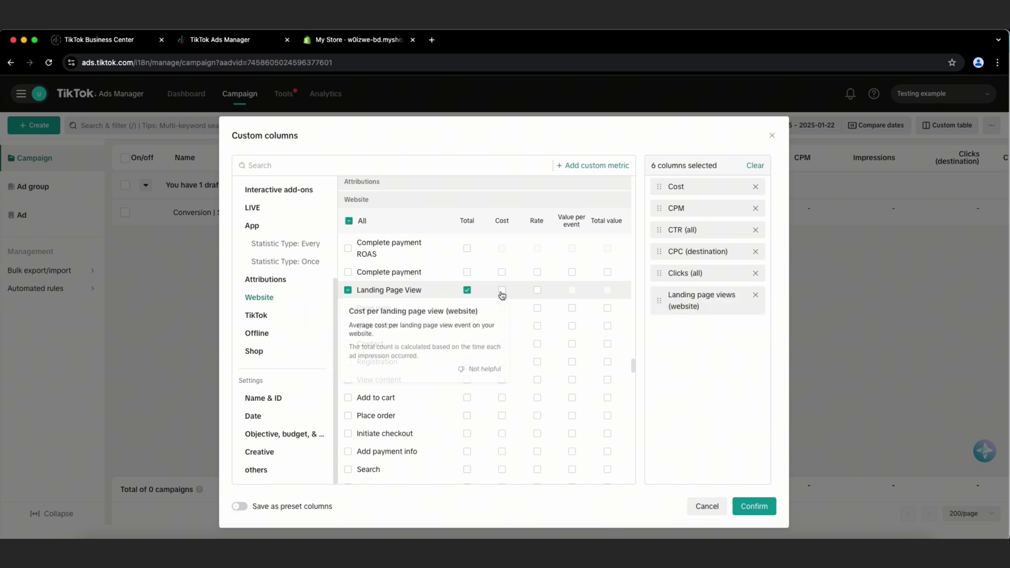
pyautogui.click(502, 294)
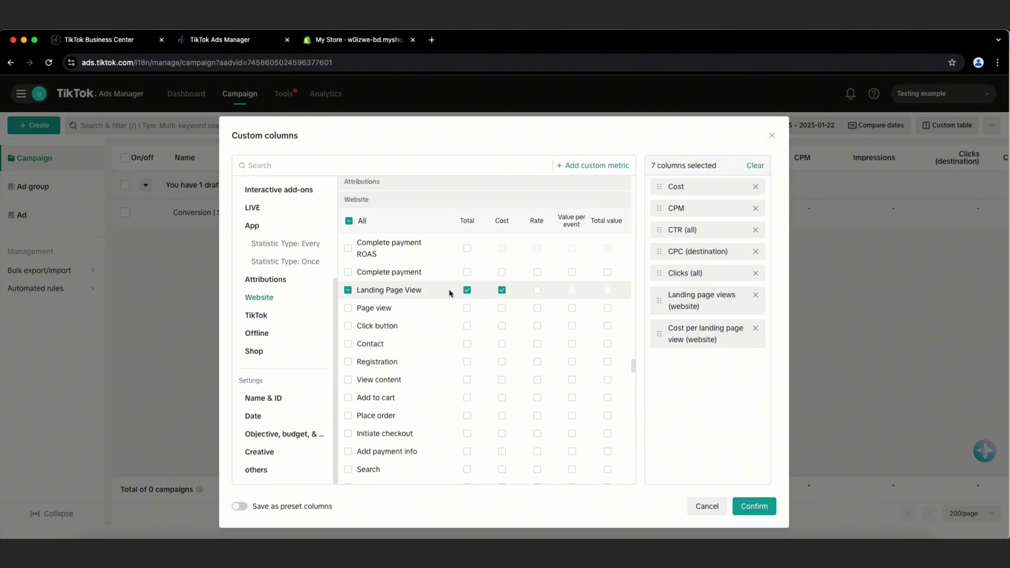
# Add the total and cost columns for the website metrics Add to cart and Initiate checkout
pyautogui.scroll(-2, 449, 293)
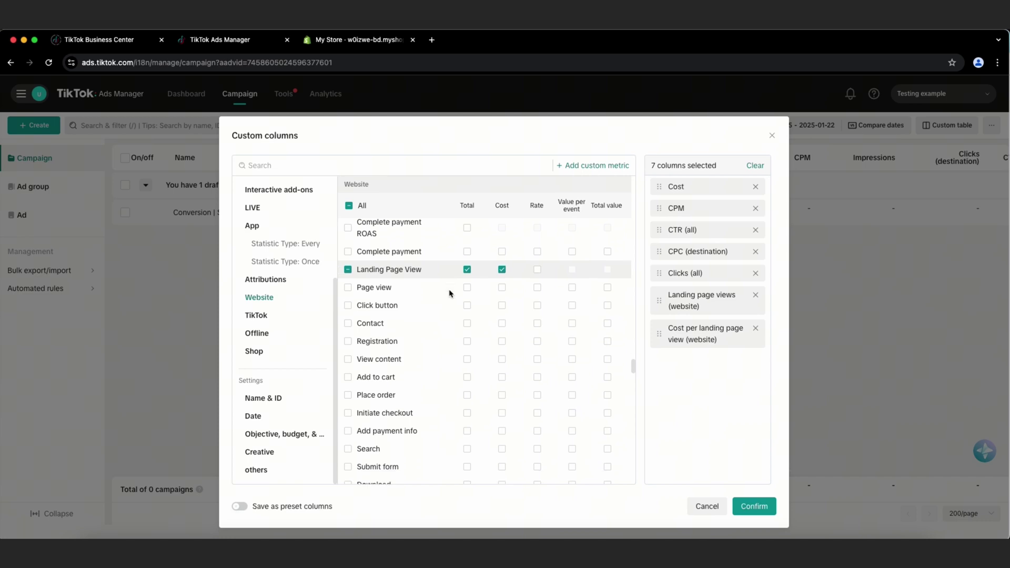
pyautogui.click(467, 371)
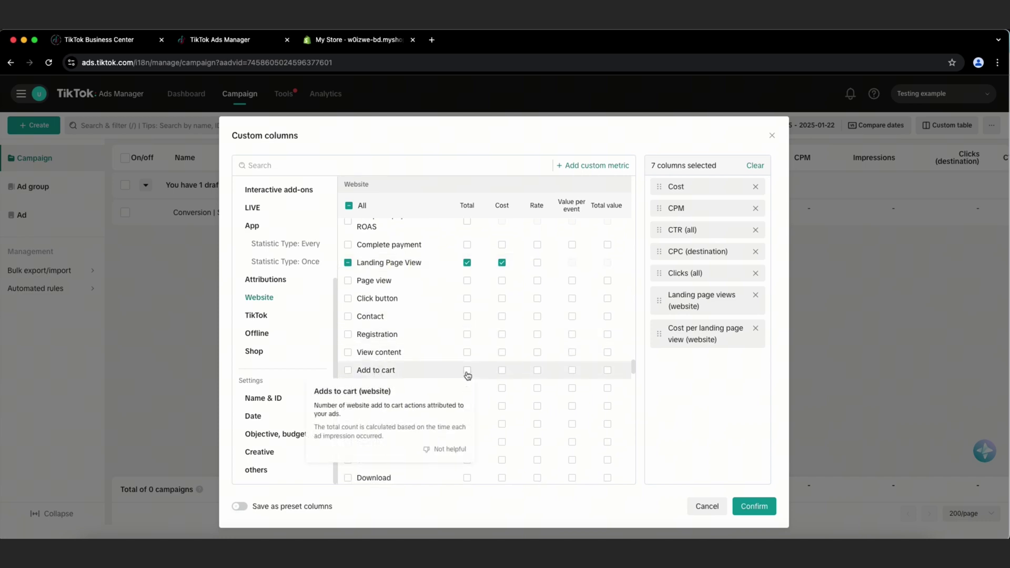
pyautogui.click(502, 371)
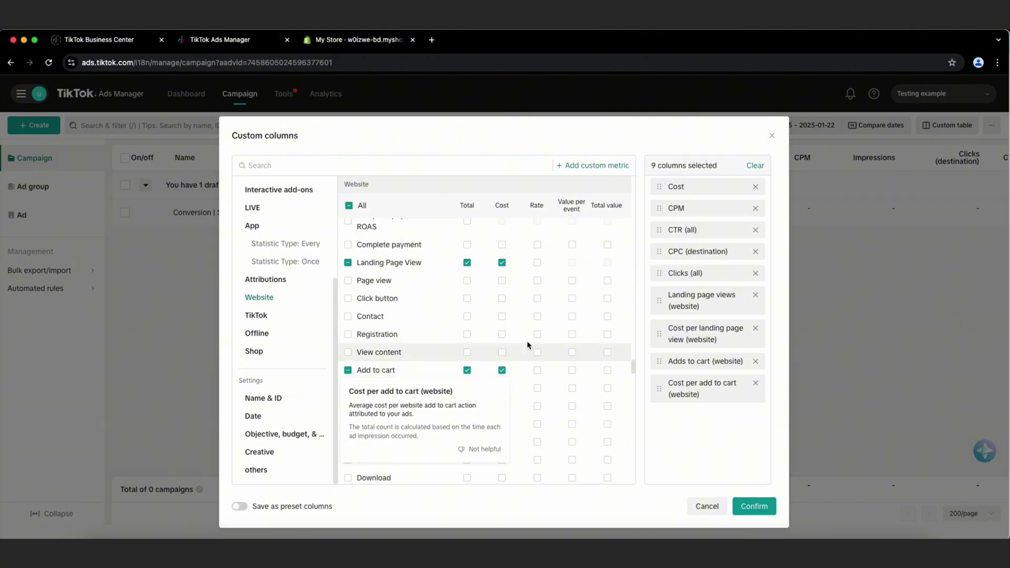
pyautogui.scroll(-1, 526, 390)
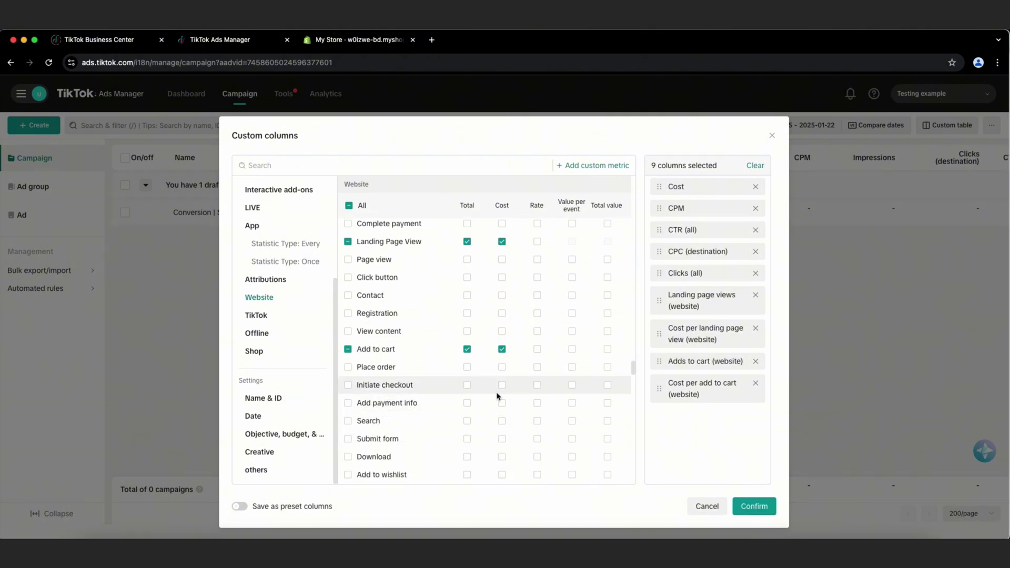
pyautogui.click(468, 387)
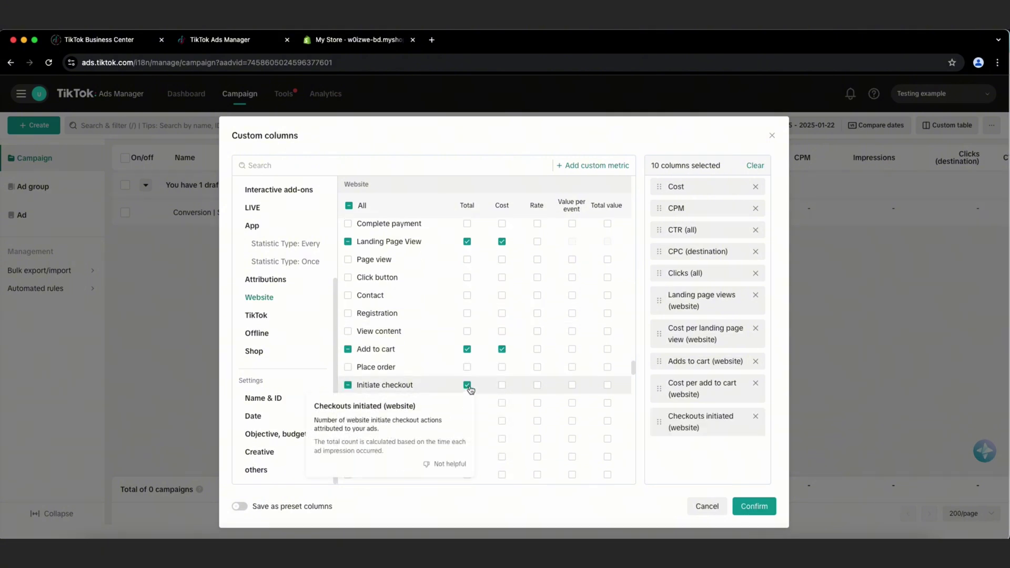
pyautogui.click(502, 387)
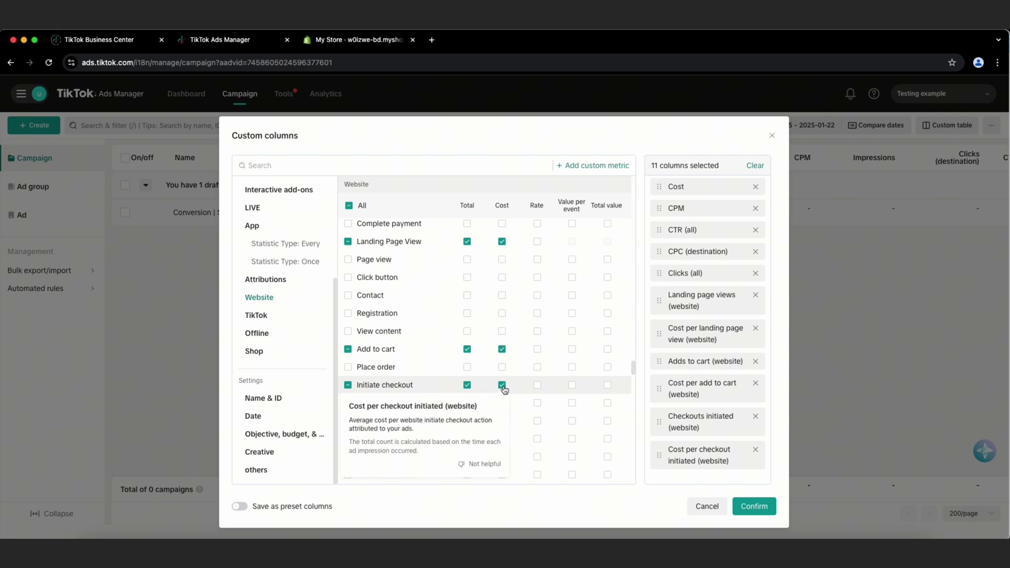
# Add the total, cost and total value of the website Complete payment metric, plus the Complete payment ROAS total
pyautogui.scroll(3, 508, 387)
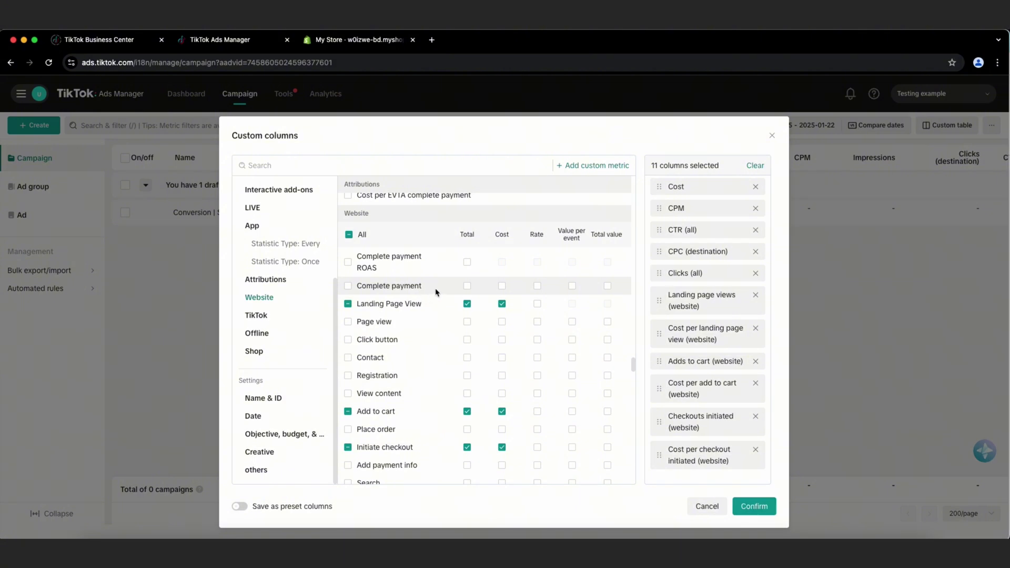
pyautogui.click(466, 287)
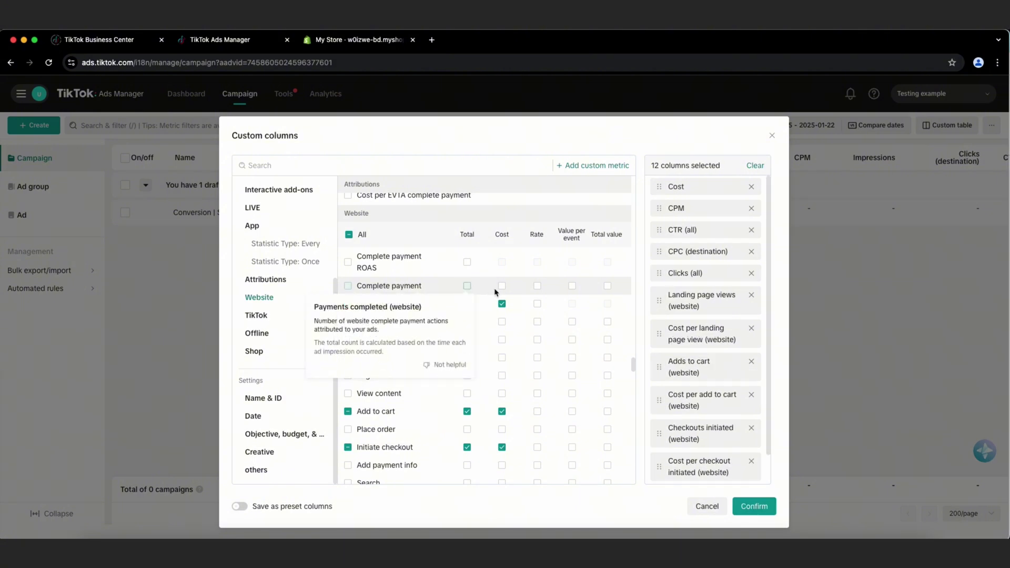
pyautogui.click(502, 287)
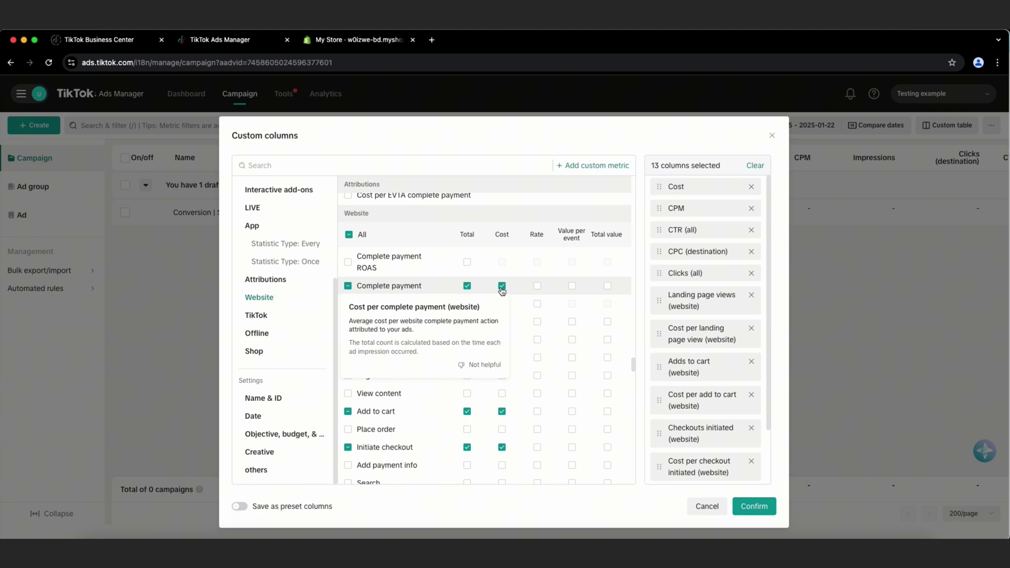
pyautogui.click(608, 287)
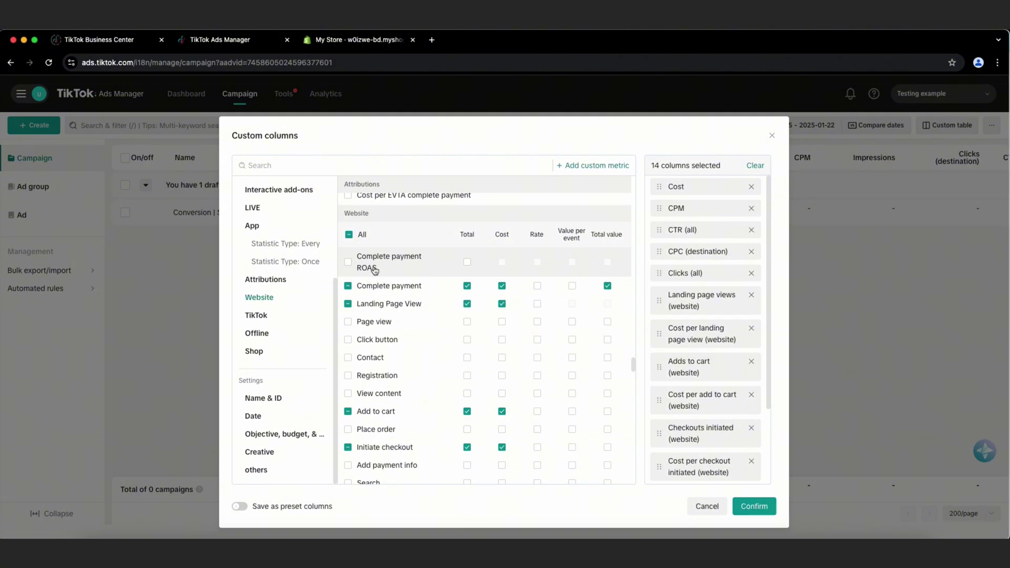
pyautogui.click(467, 263)
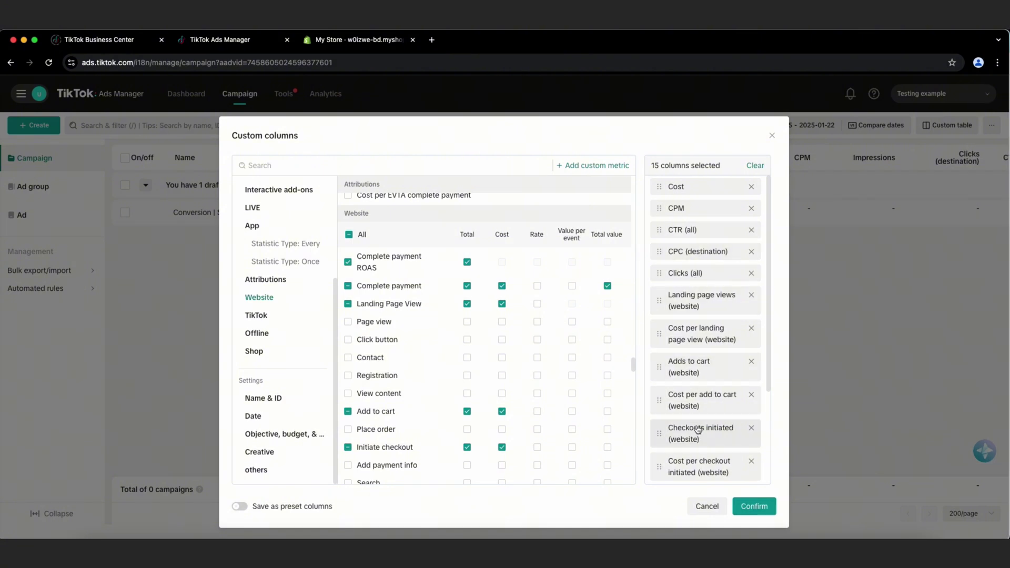
# Reorder the selected columns so cost per landing page view, cost per add to cart, cost per checkout initiated and checkouts initiated follow CPC (destination)
pyautogui.scroll(-1, 689, 331)
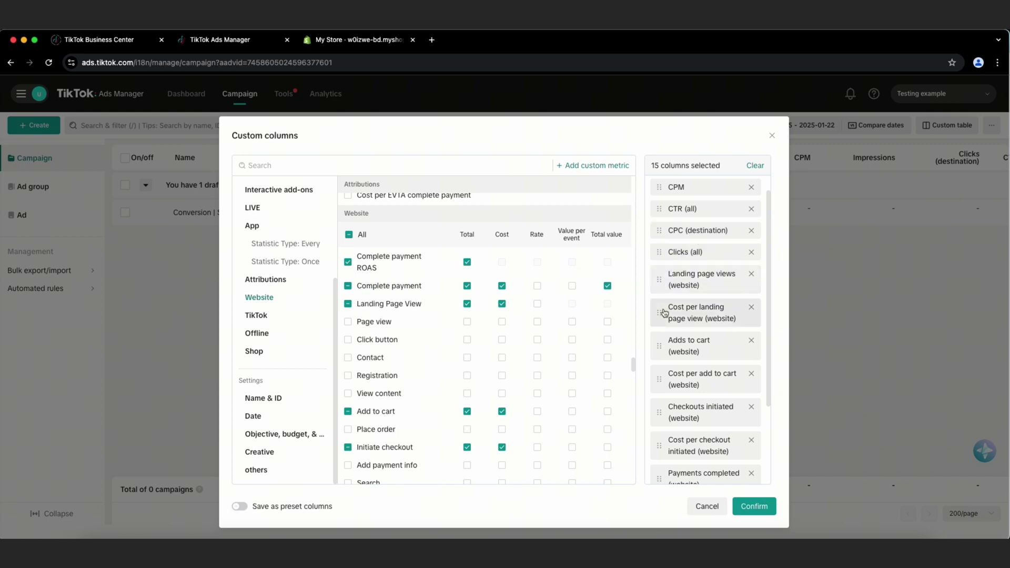
pyautogui.moveTo(665, 312); pyautogui.dragTo(664, 252)
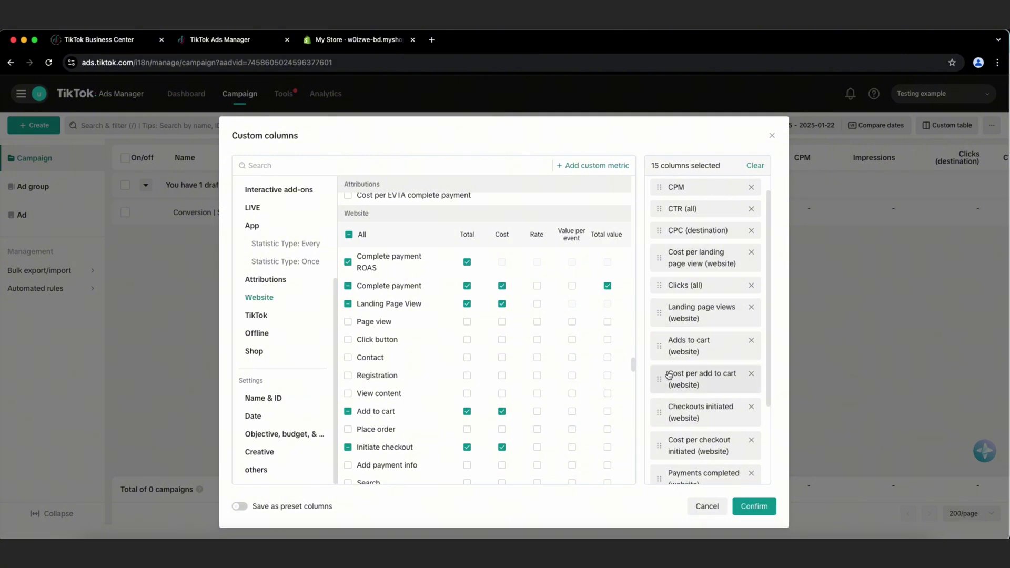
pyautogui.moveTo(661, 377); pyautogui.dragTo(664, 291)
pyautogui.moveTo(667, 417); pyautogui.dragTo(667, 324)
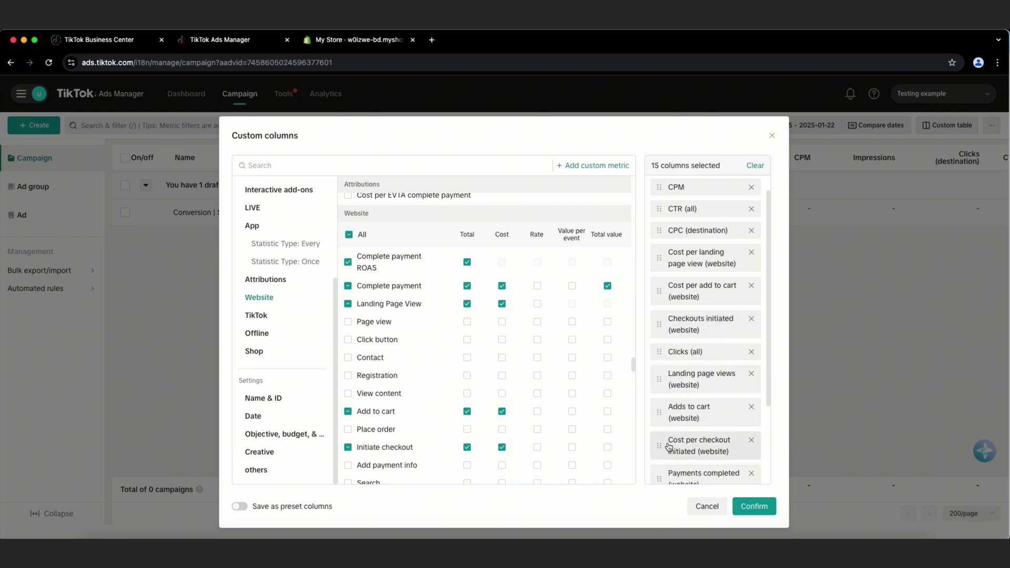
pyautogui.moveTo(668, 446); pyautogui.dragTo(671, 342)
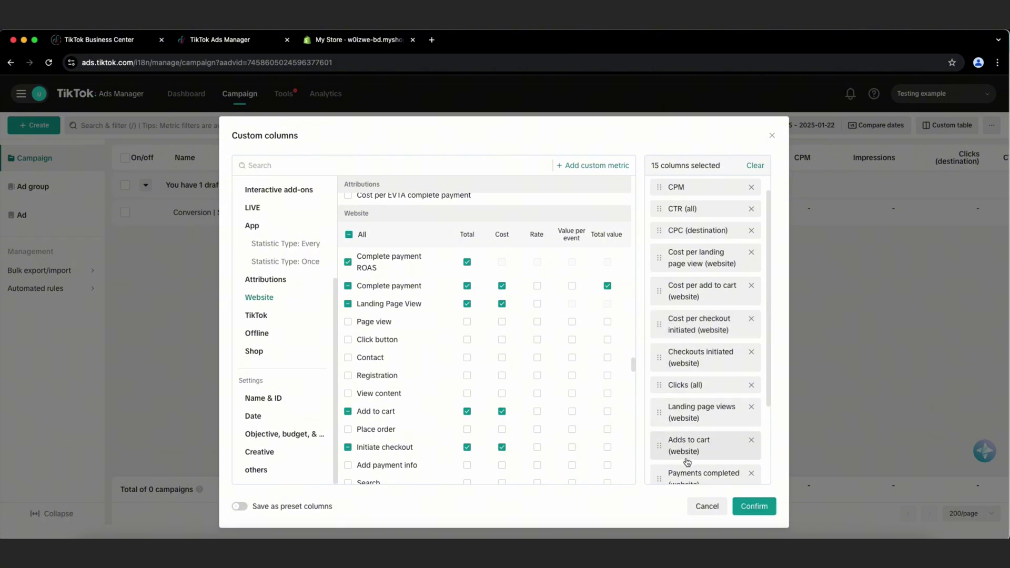
# Move the cost per complete payment column directly after cost per checkout initiated in the selected columns order
pyautogui.scroll(-3, 689, 458)
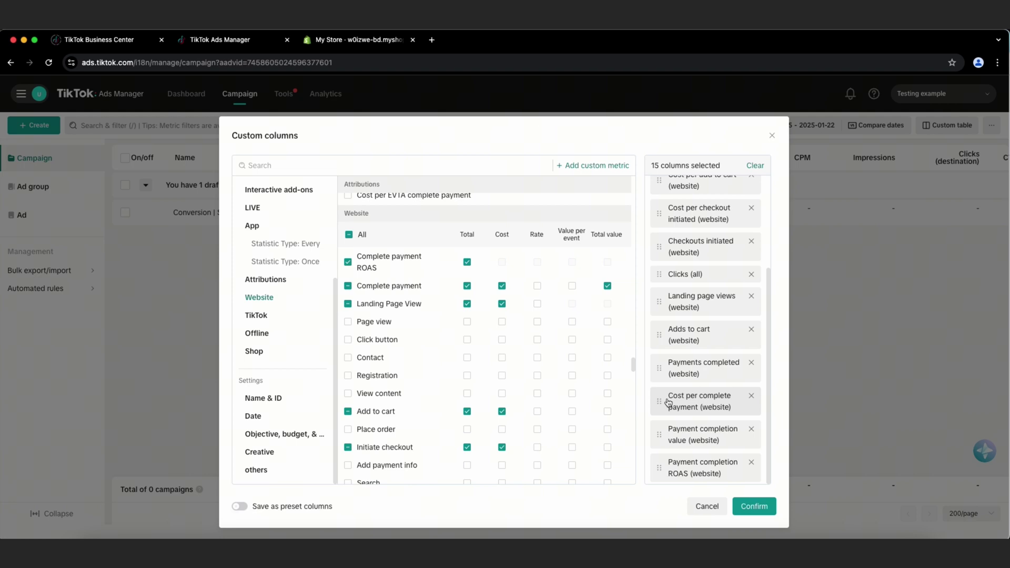
pyautogui.moveTo(667, 402); pyautogui.dragTo(676, 248)
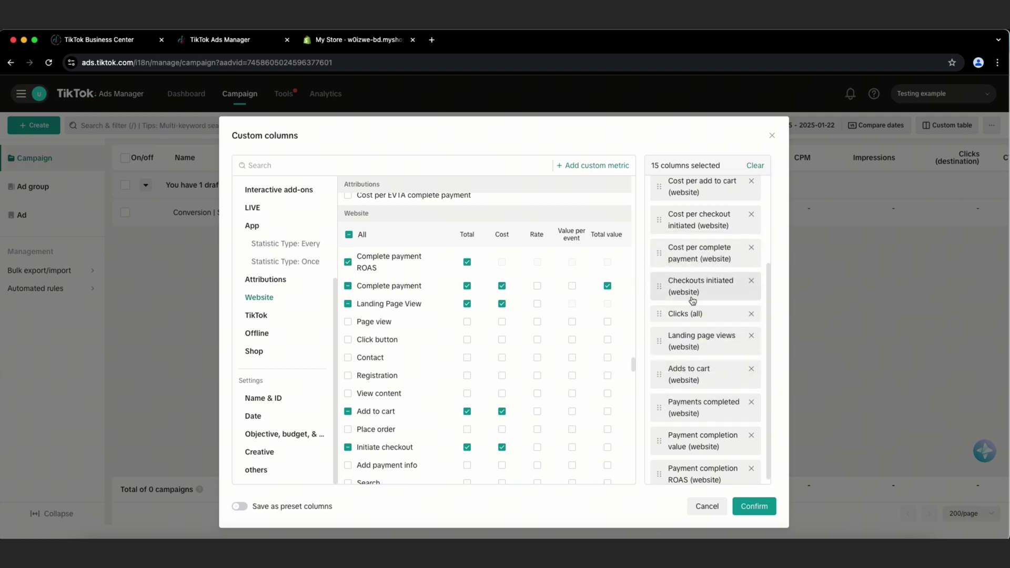
pyautogui.scroll(3, 692, 301)
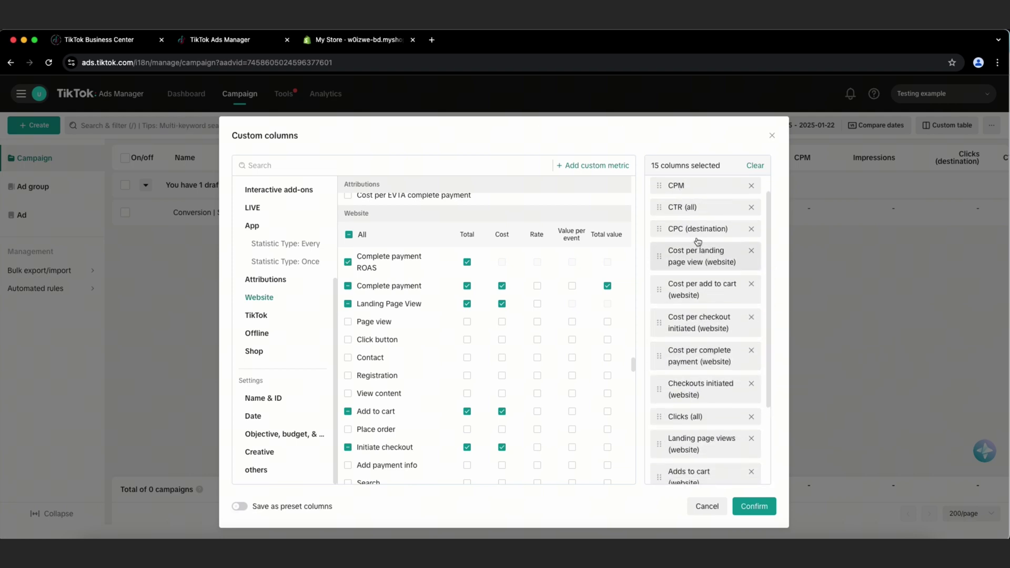
pyautogui.scroll(1, 697, 242)
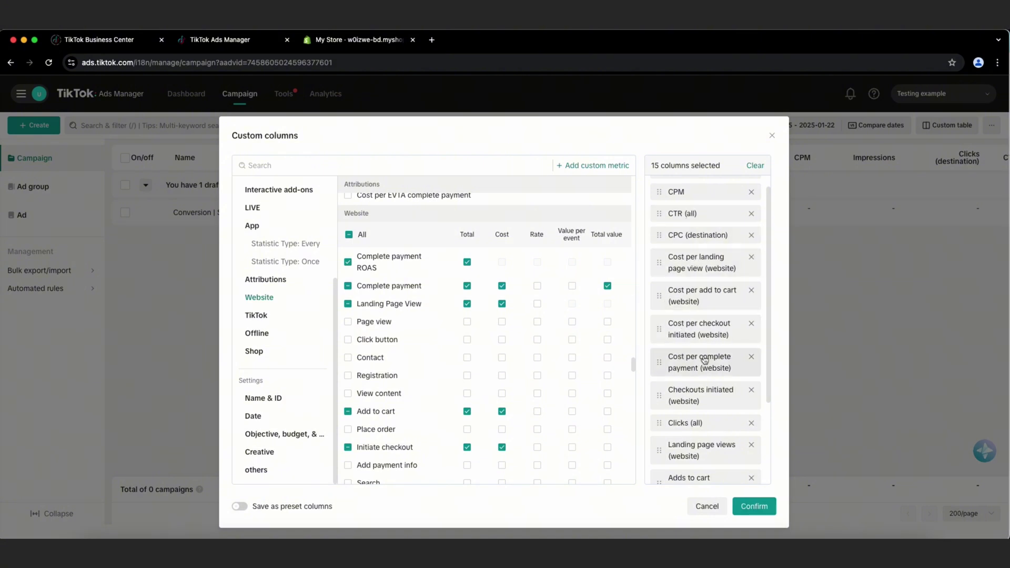
# Reorder the selected columns so Clicks (all), Landing page views and Adds to cart come, in that order, directly before Checkouts initiated
pyautogui.scroll(-2, 705, 359)
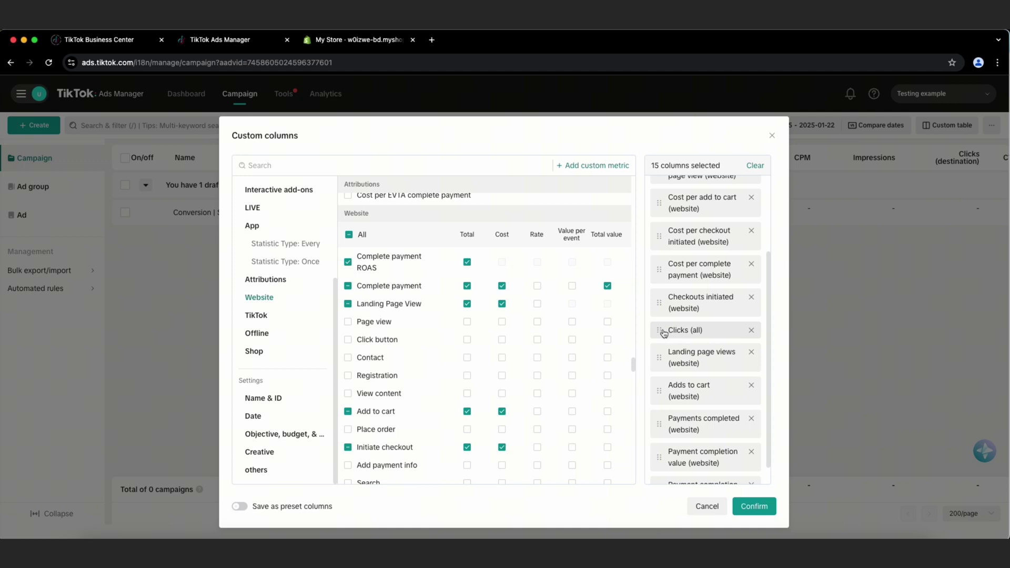
pyautogui.moveTo(664, 332); pyautogui.dragTo(661, 297)
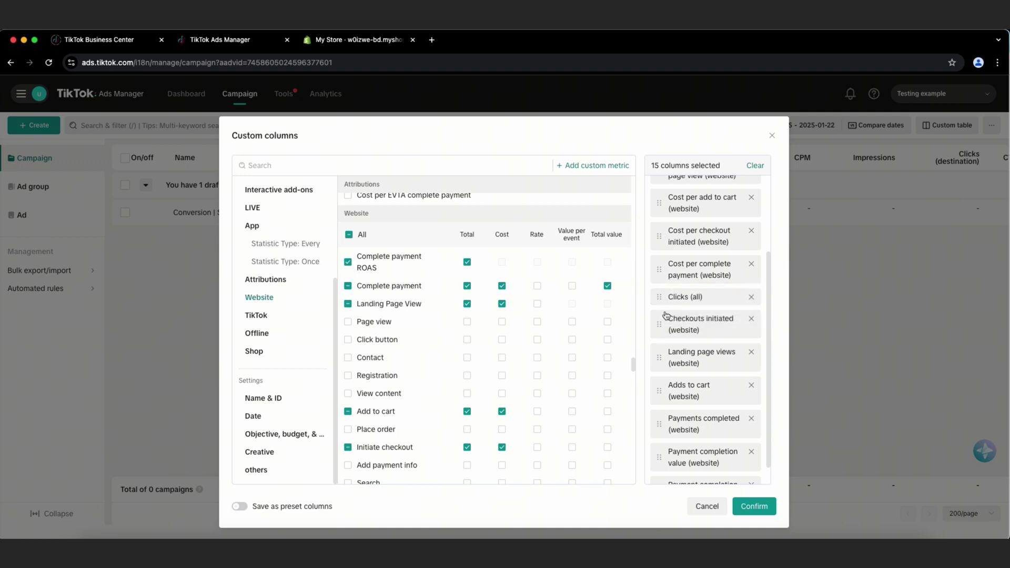
pyautogui.moveTo(663, 357); pyautogui.dragTo(664, 329)
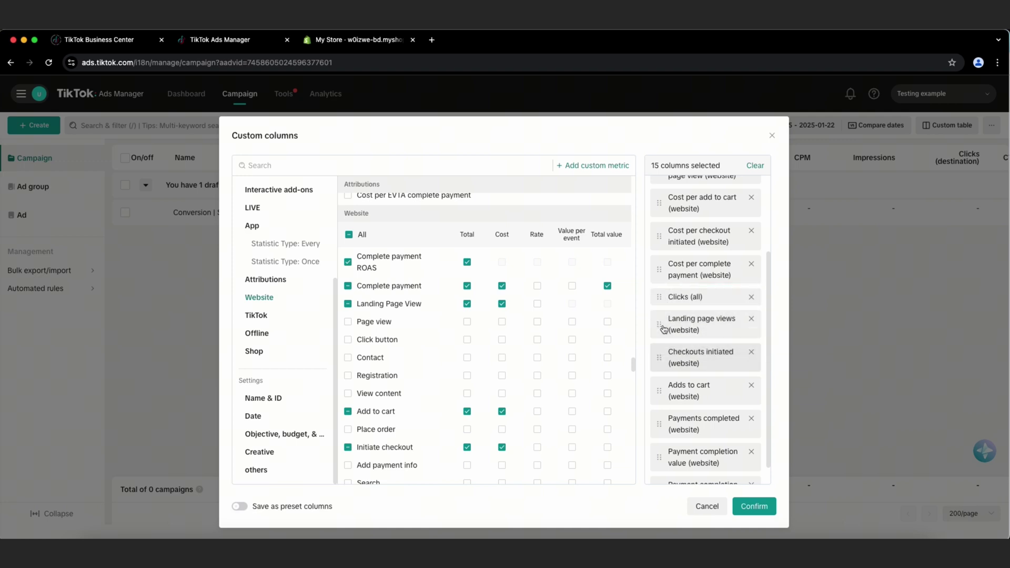
pyautogui.moveTo(659, 390); pyautogui.dragTo(661, 351)
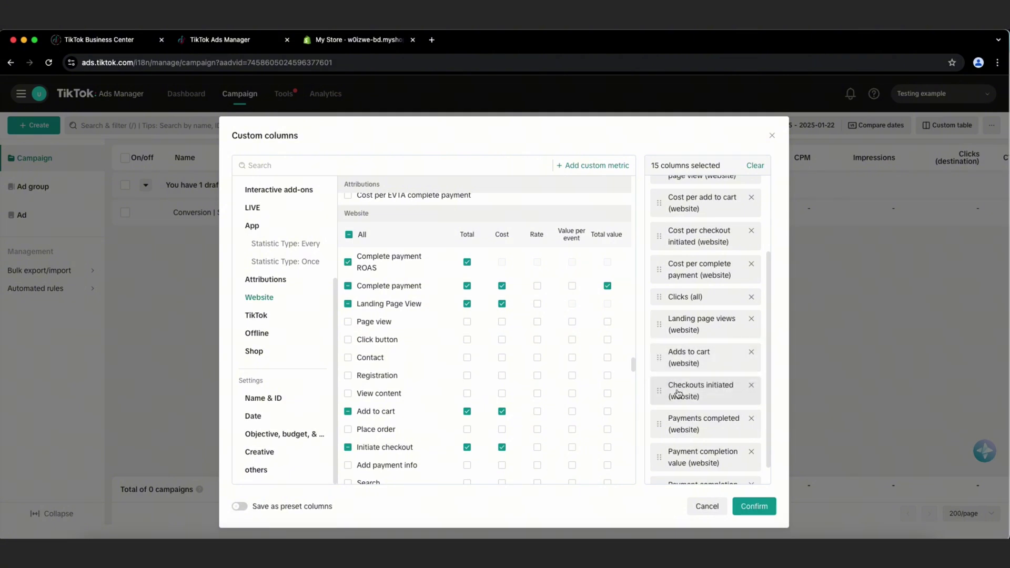
pyautogui.scroll(-1, 678, 393)
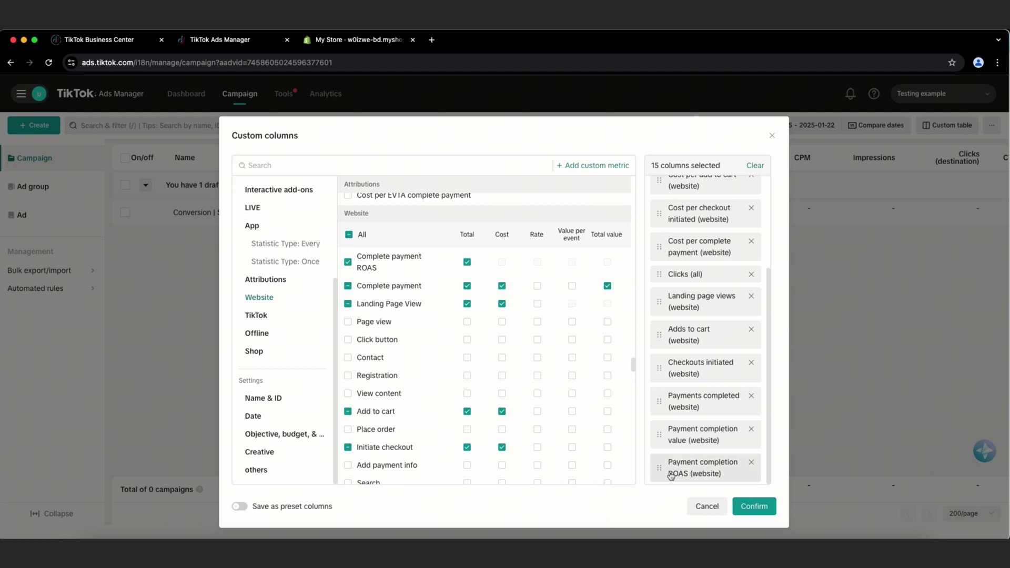
# Save the selection as preset columns named Ecomm, apply it and review the columns in the campaign table
pyautogui.click(241, 508)
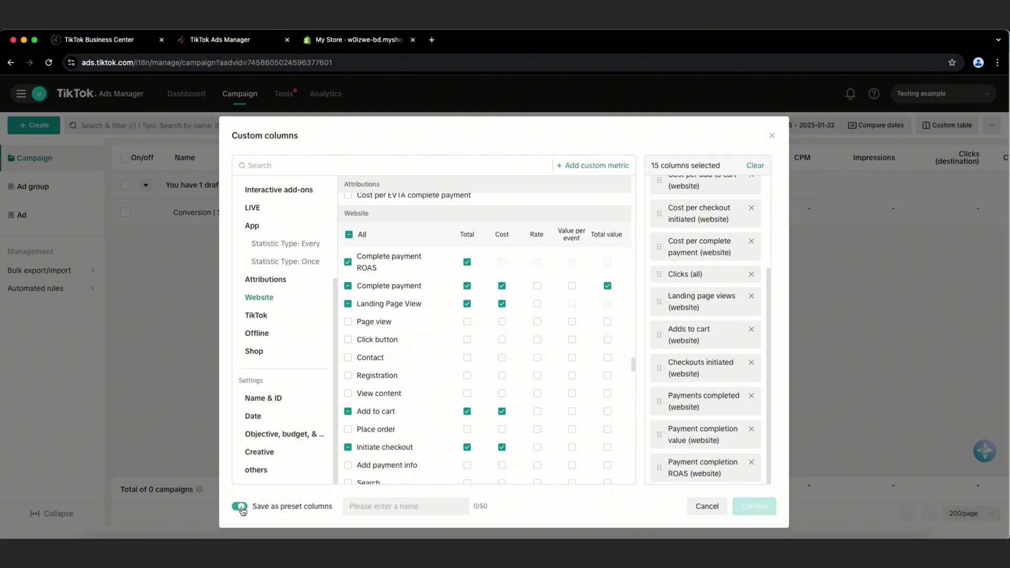
pyautogui.click(387, 511)
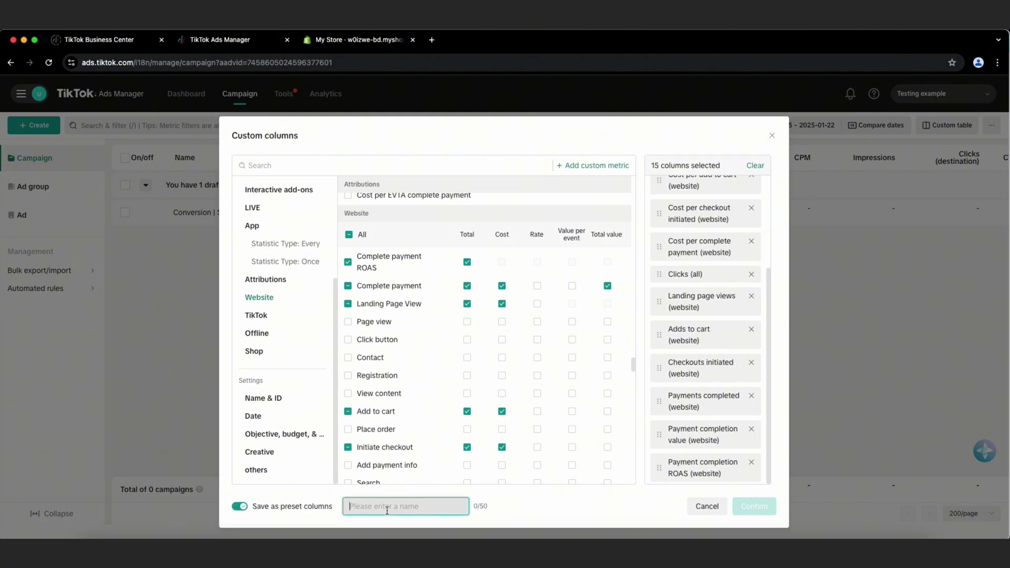
pyautogui.write('Ecomm')
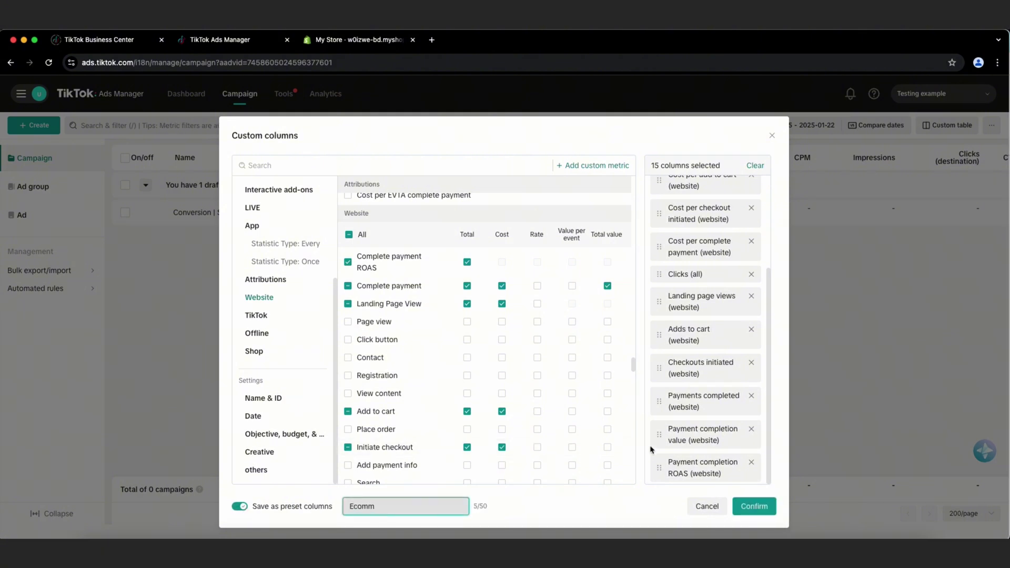
pyautogui.click(755, 508)
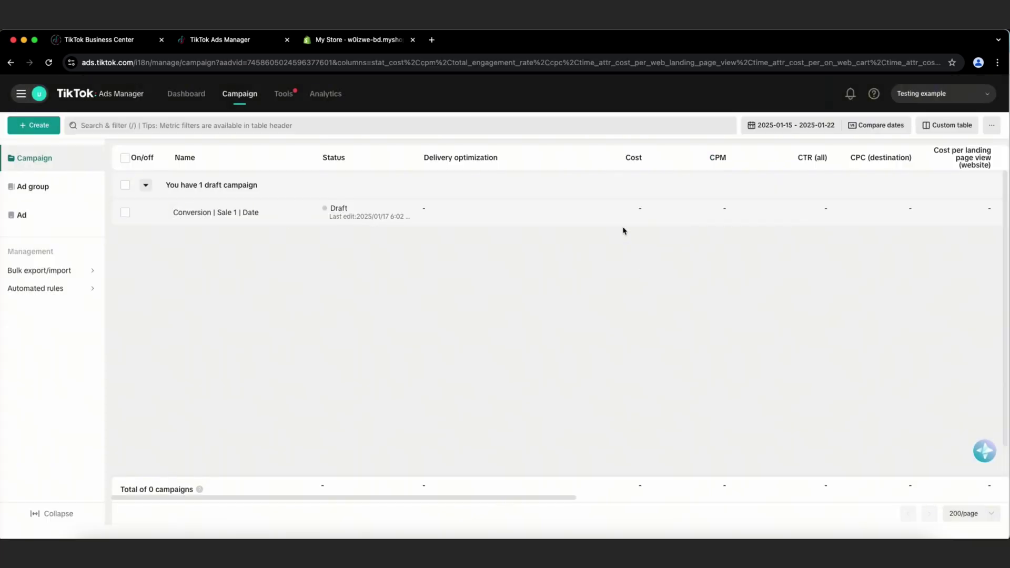
pyautogui.hscroll(10, 623, 231)
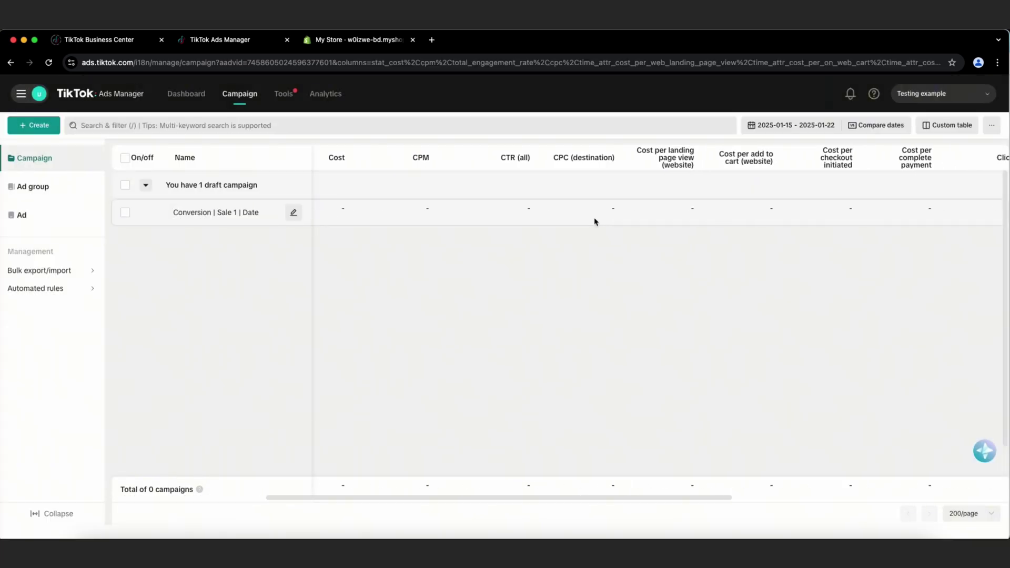
pyautogui.hscroll(10, 587, 221)
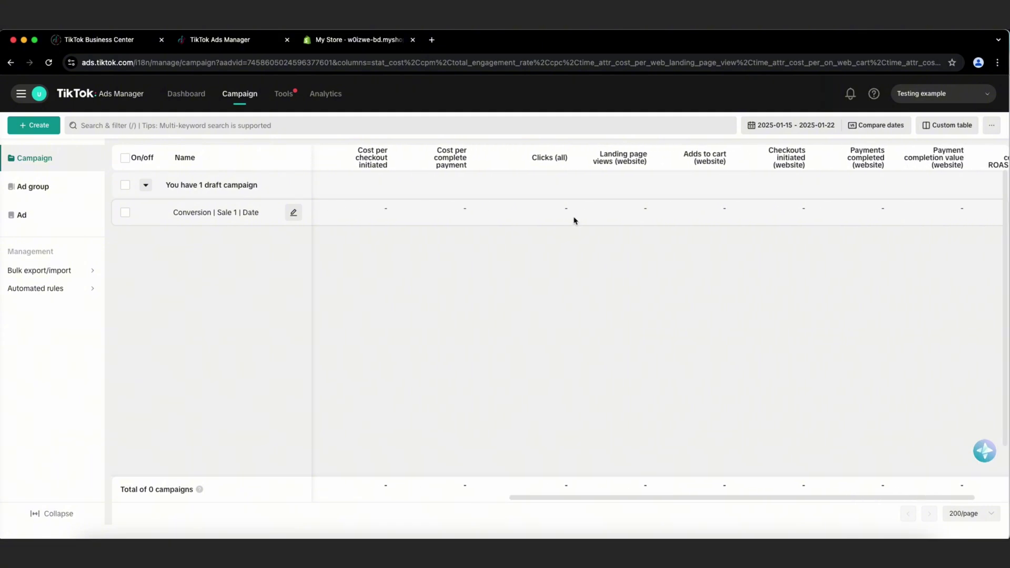